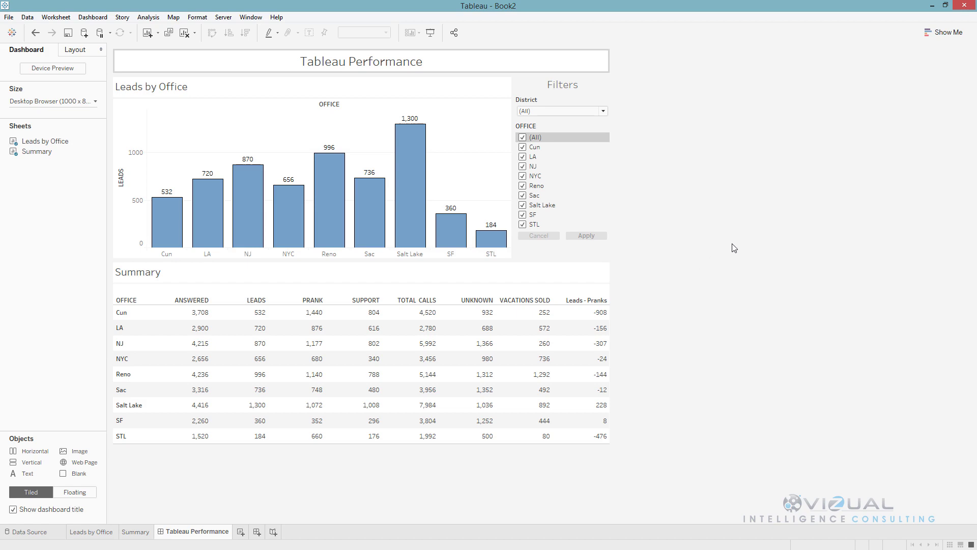
Step: From the Summary sheet, edit the Custom SQL Query (world) data source
{"action": "left_click", "coordinate": [127, 532]}
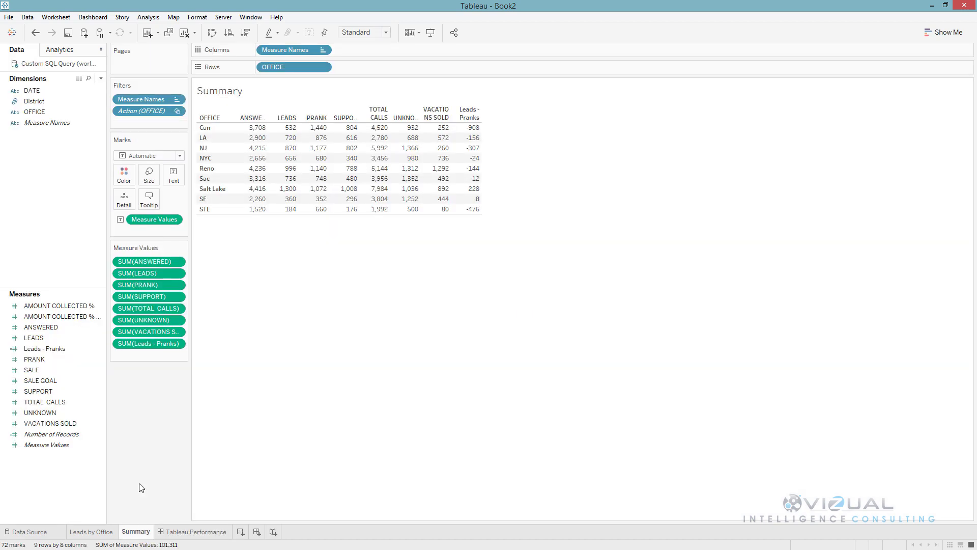
{"action": "right_click", "coordinate": [53, 63]}
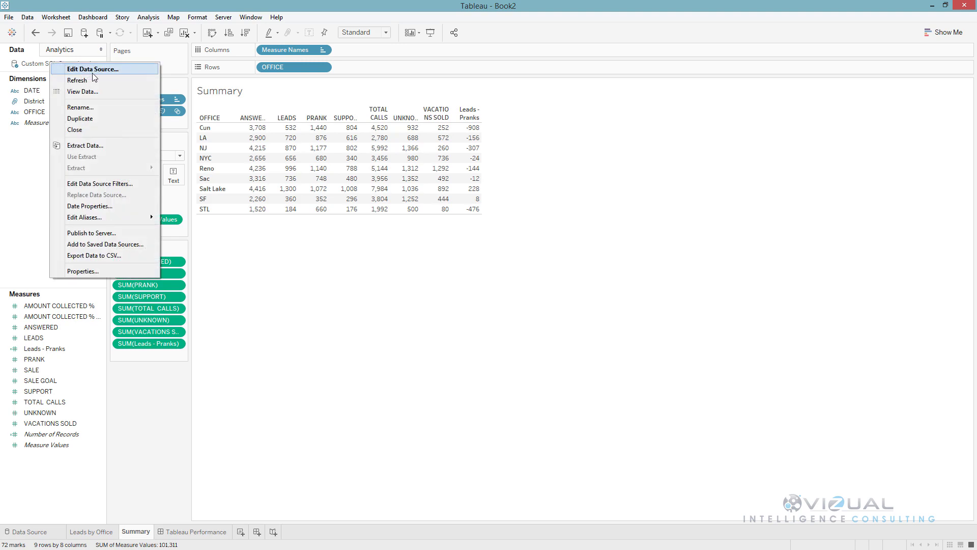
{"action": "left_click", "coordinate": [93, 73]}
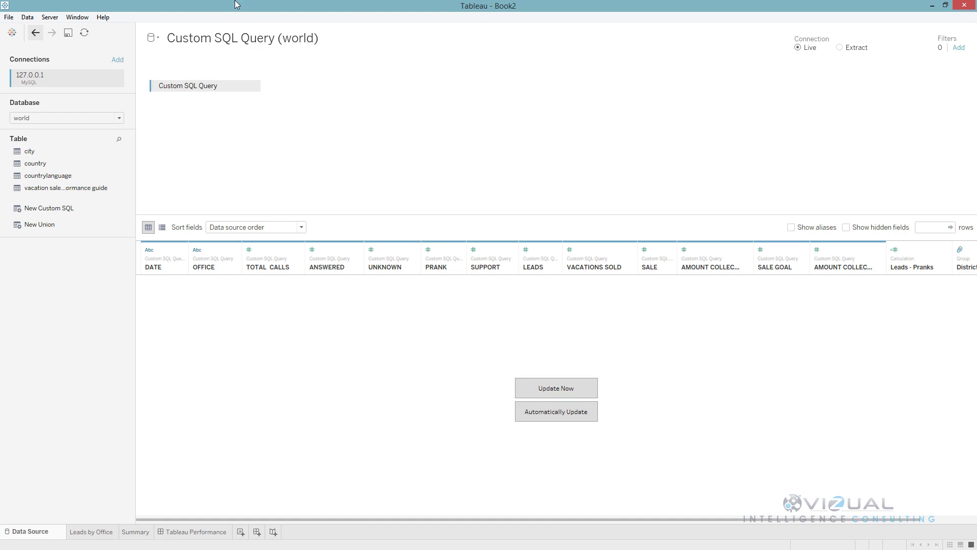
{"action": "left_click", "coordinate": [252, 87]}
{"action": "left_click", "coordinate": [267, 101]}
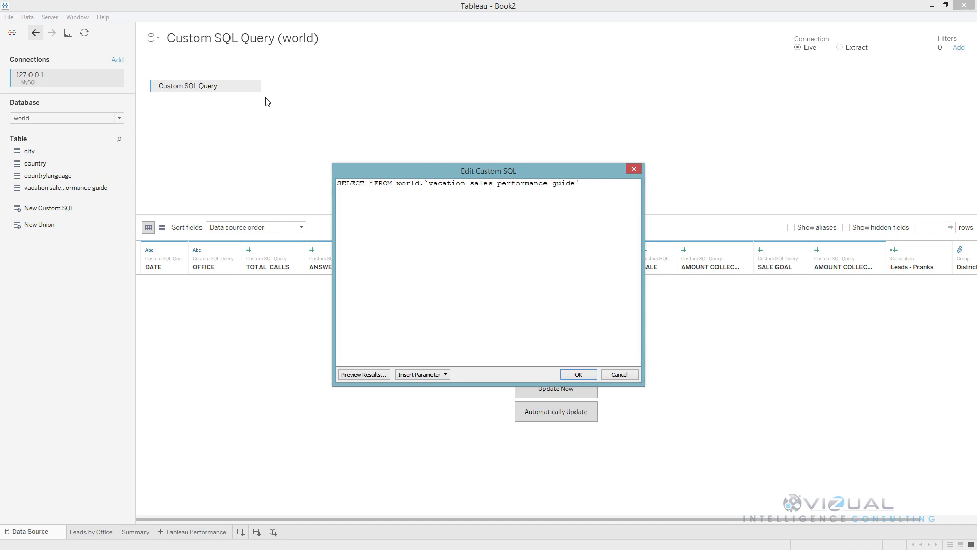
{"action": "left_click", "coordinate": [633, 170]}
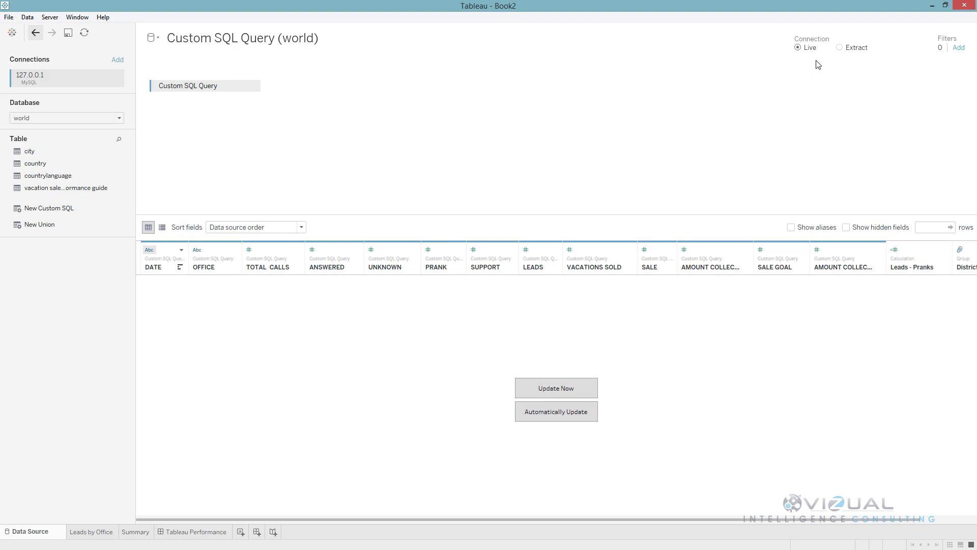
Step: Switch the Custom SQL Query (world) connection from Live to Extract and open its extract settings
{"action": "left_click", "coordinate": [840, 48]}
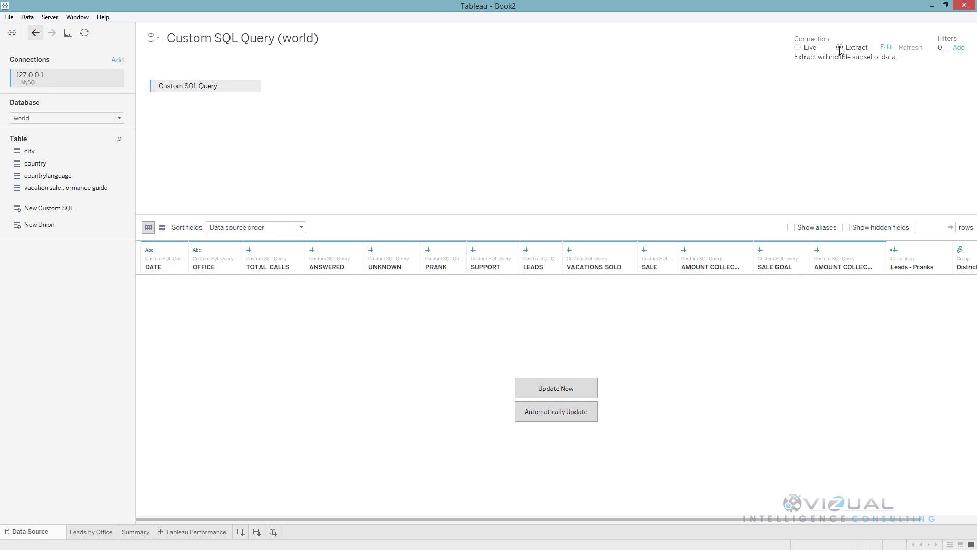
{"action": "left_click", "coordinate": [887, 49]}
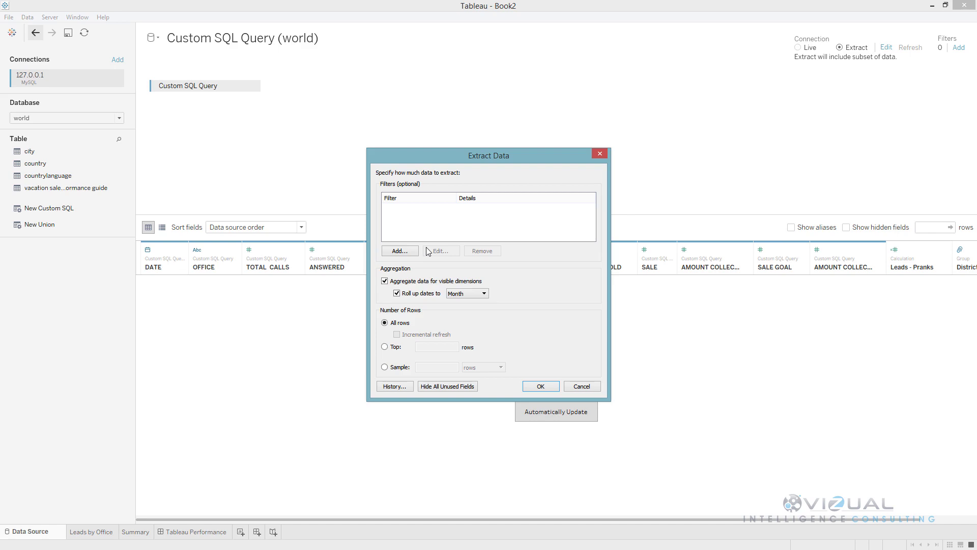
Step: Add an extract filter on OFFICE that excludes Reno, leaving Aggregate data for visible dimensions on
{"action": "left_click", "coordinate": [414, 252]}
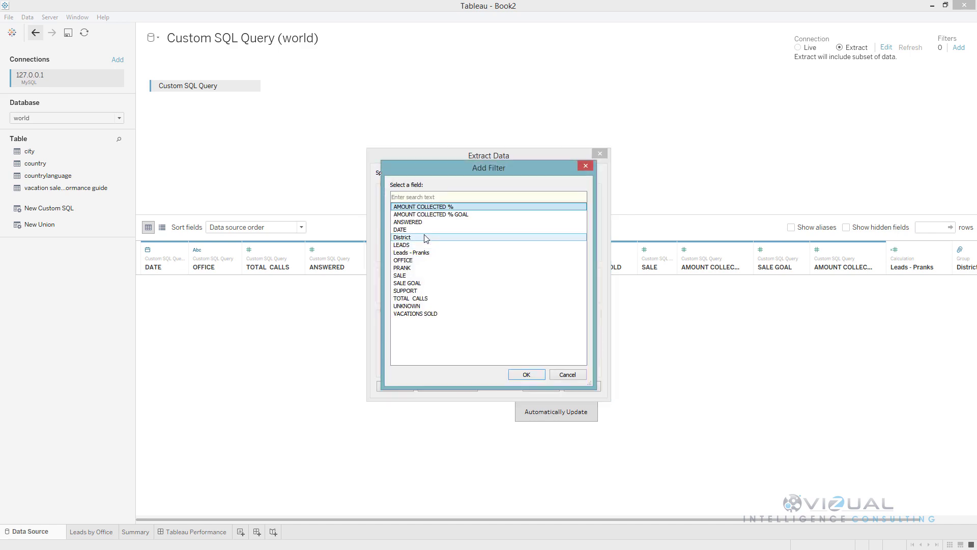
{"action": "left_click", "coordinate": [419, 260]}
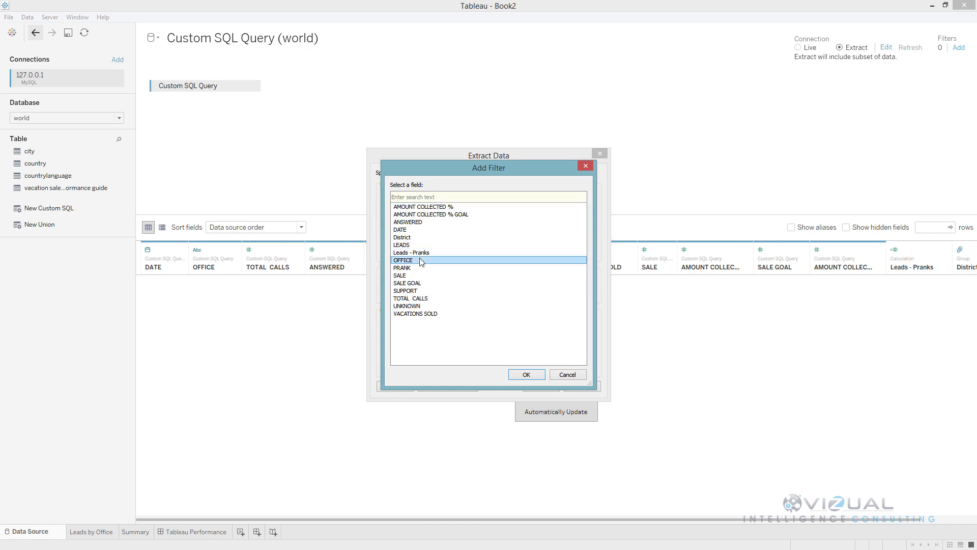
{"action": "left_click", "coordinate": [527, 374]}
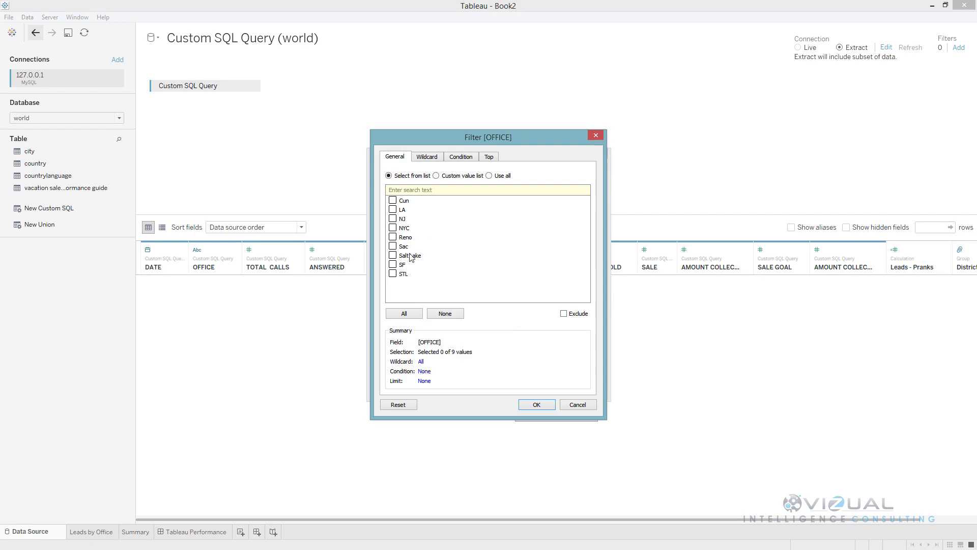
{"action": "left_click", "coordinate": [395, 238]}
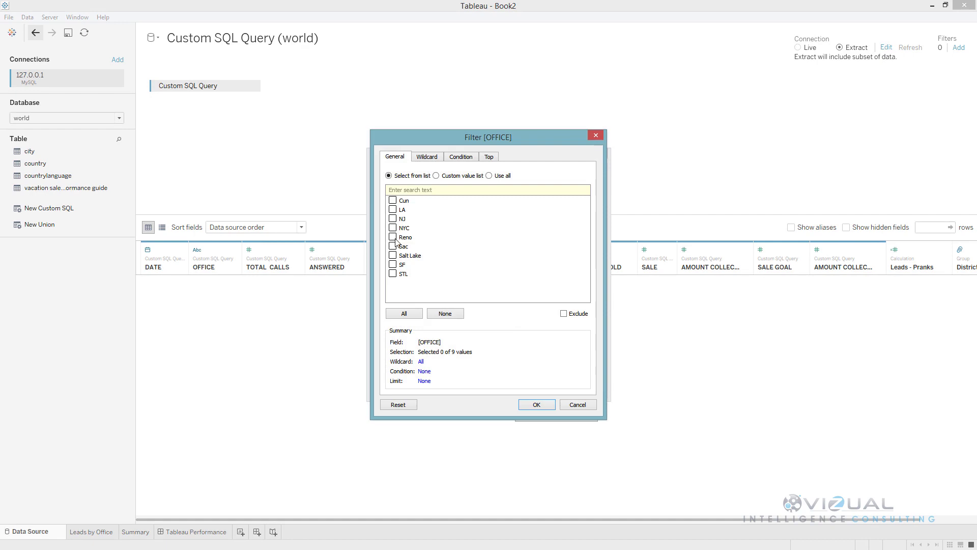
{"action": "left_click", "coordinate": [563, 313]}
{"action": "left_click", "coordinate": [536, 405]}
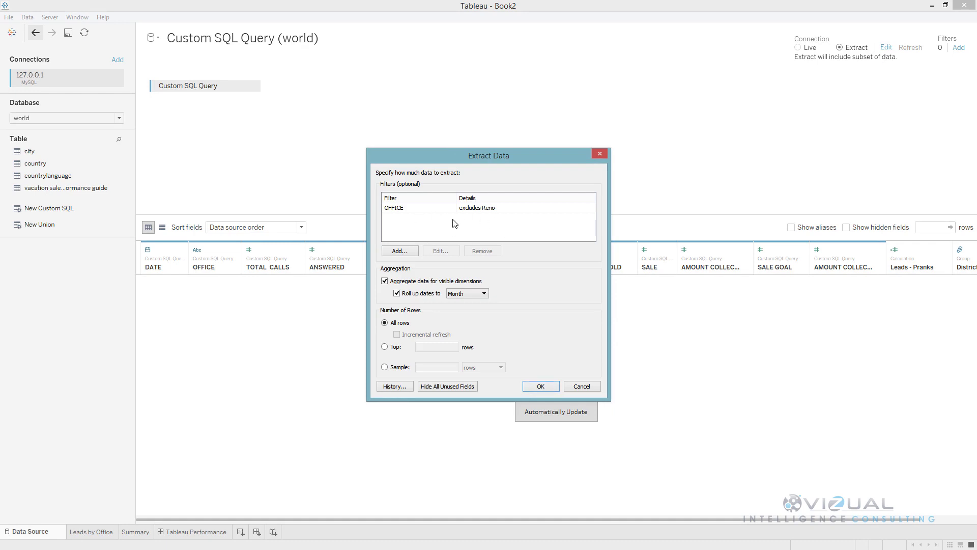
{"action": "left_click", "coordinate": [385, 282]}
{"action": "left_click", "coordinate": [384, 283]}
Step: Enable Roll up dates to Month for the extract
{"action": "left_click", "coordinate": [396, 293]}
Step: Accept the extract settings and save over the existing Custom SQL Query (world).hyper file
{"action": "left_click", "coordinate": [541, 386]}
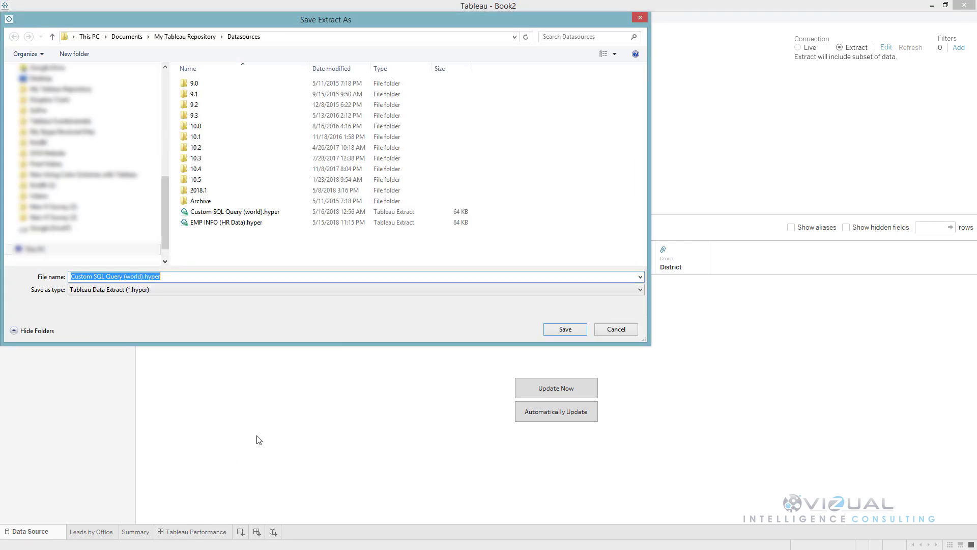
{"action": "left_click", "coordinate": [565, 328]}
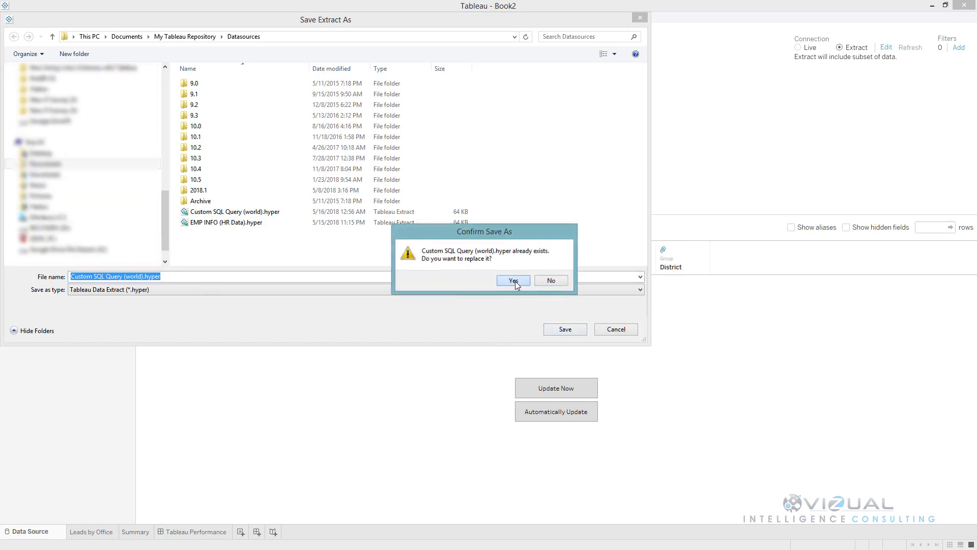
{"action": "left_click", "coordinate": [513, 281]}
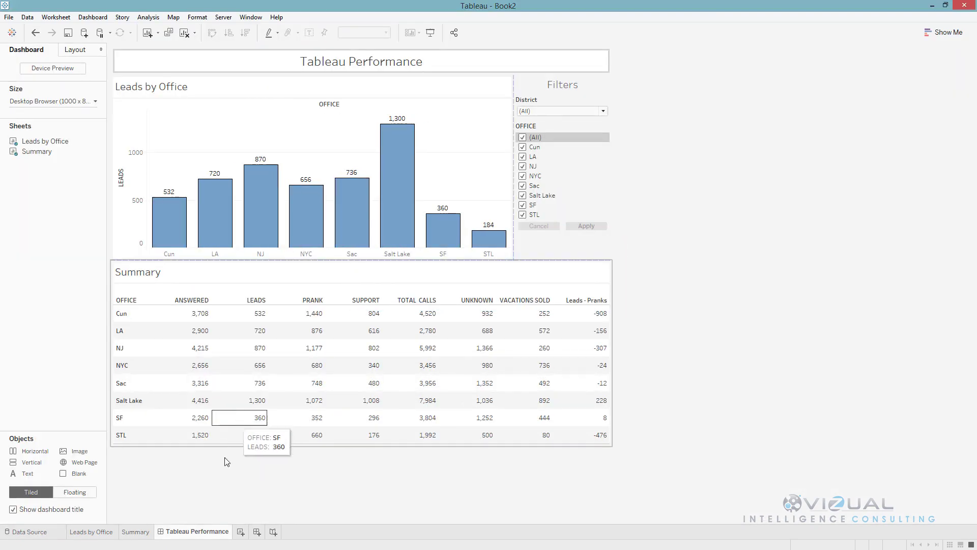
Step: On the Summary sheet, run Extract > Compute Calculations Now for the Custom SQL Query source
{"action": "left_click", "coordinate": [143, 532]}
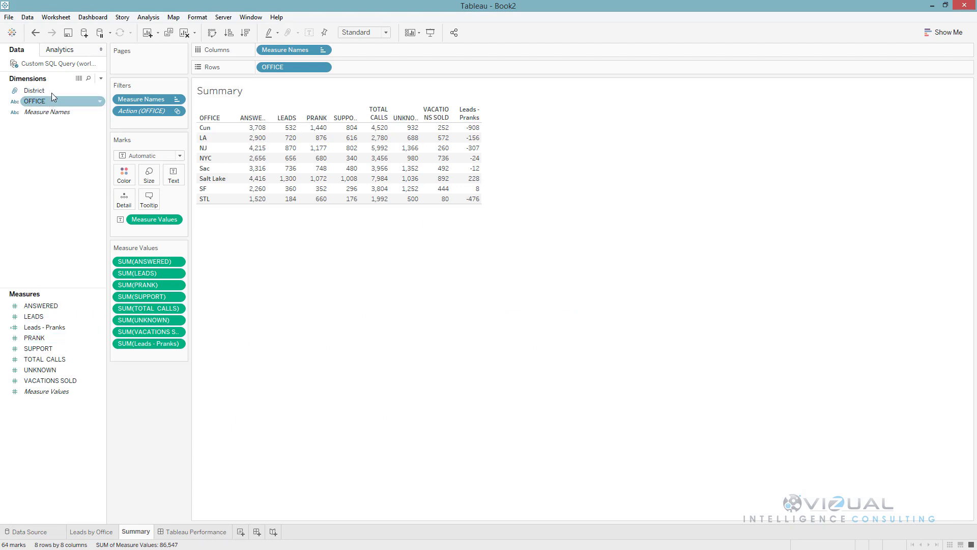
{"action": "right_click", "coordinate": [51, 66]}
{"action": "mouse_move", "coordinate": [93, 170]}
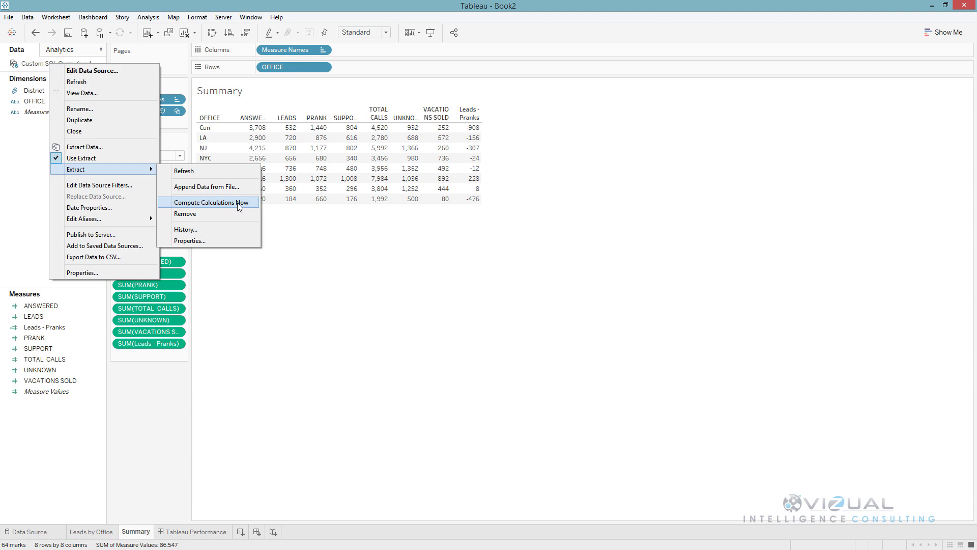
{"action": "left_click", "coordinate": [238, 203]}
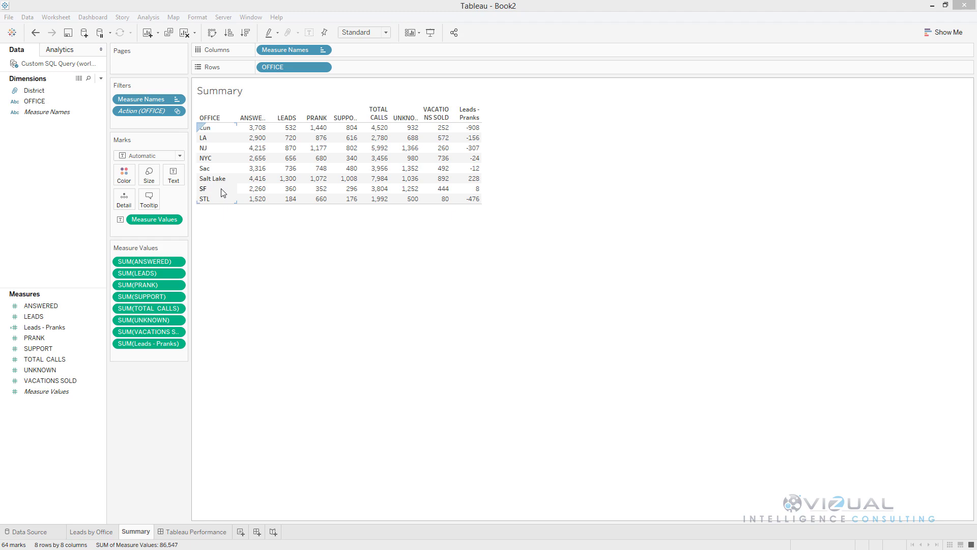
Step: Return to the Tableau Performance dashboard, now listing eight offices without Reno
{"action": "left_click", "coordinate": [207, 532]}
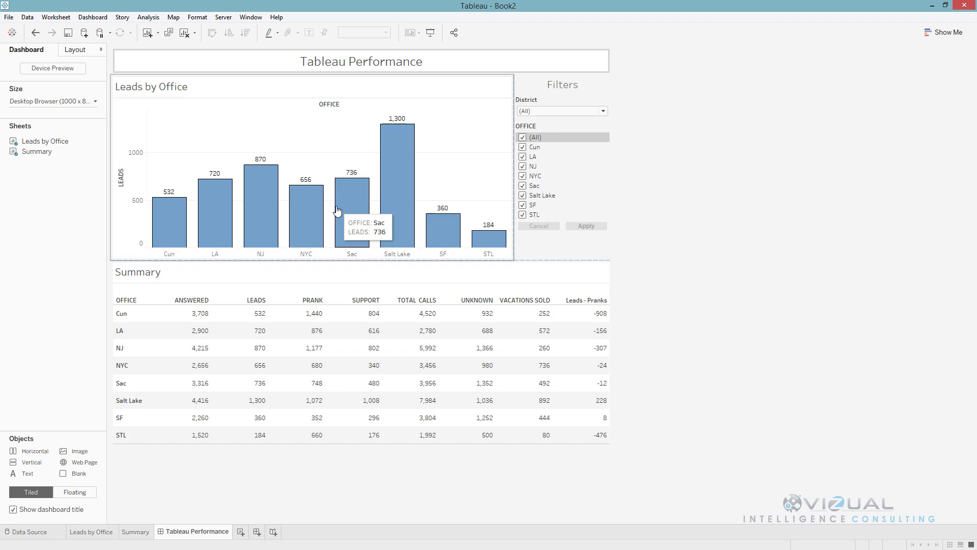
{"action": "left_click", "coordinate": [142, 532]}
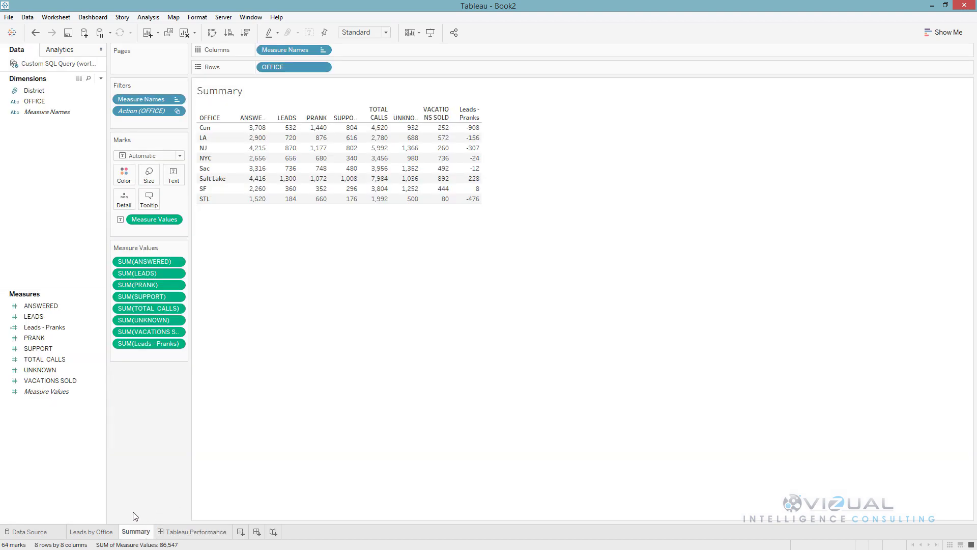
{"action": "left_click", "coordinate": [107, 530]}
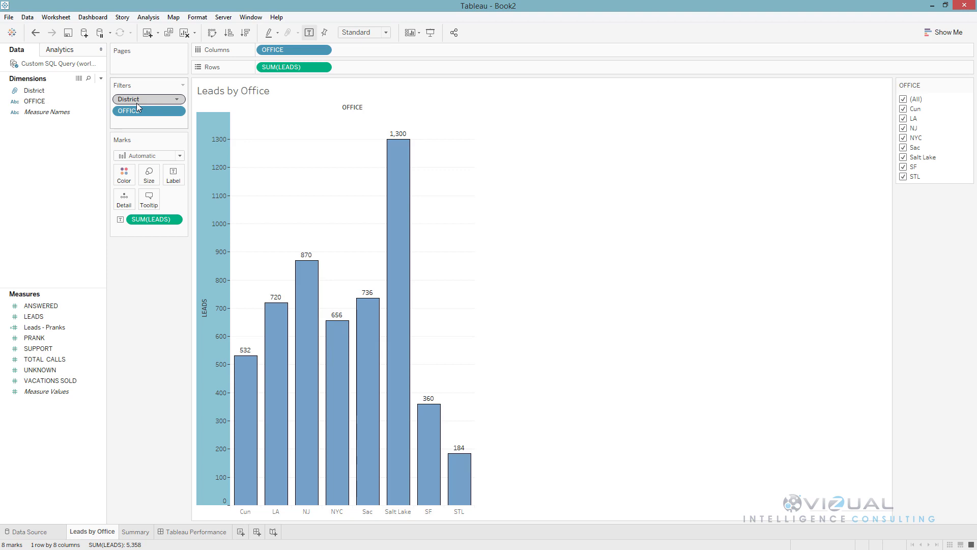
Step: Test the action filter on the Salt Lake and Sac bars, then delete the OFFICE quick filter
{"action": "left_click", "coordinate": [215, 531]}
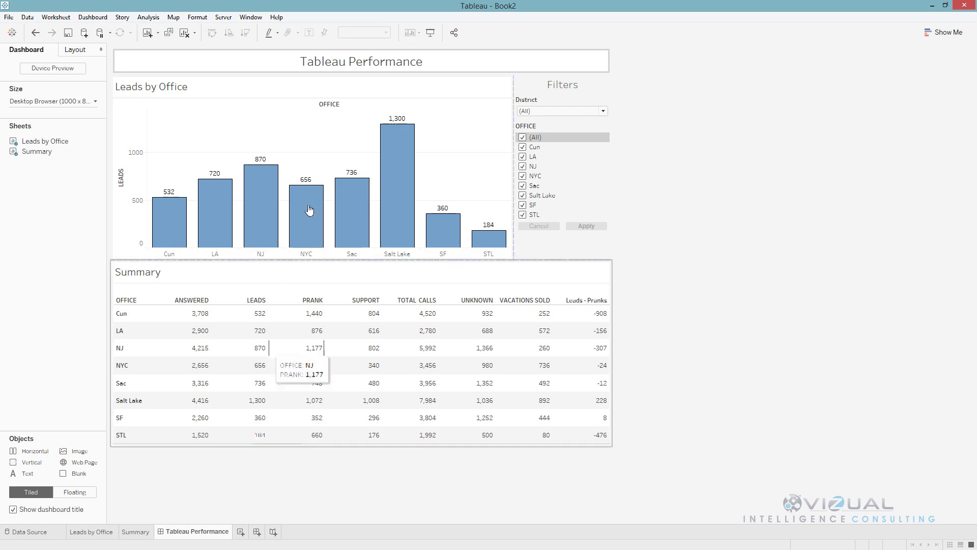
{"action": "mouse_move", "coordinate": [347, 201]}
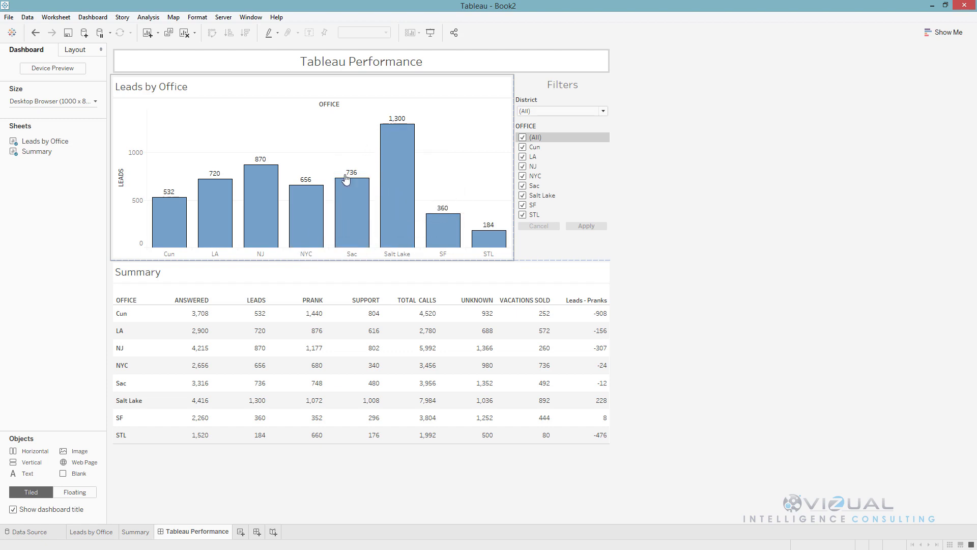
{"action": "left_click", "coordinate": [398, 192]}
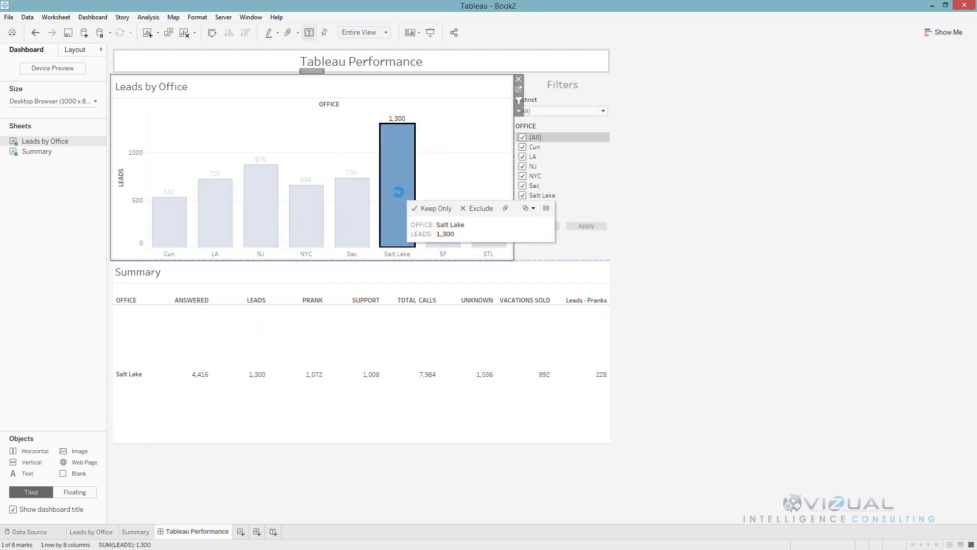
{"action": "left_click", "coordinate": [338, 218]}
{"action": "left_click", "coordinate": [357, 204]}
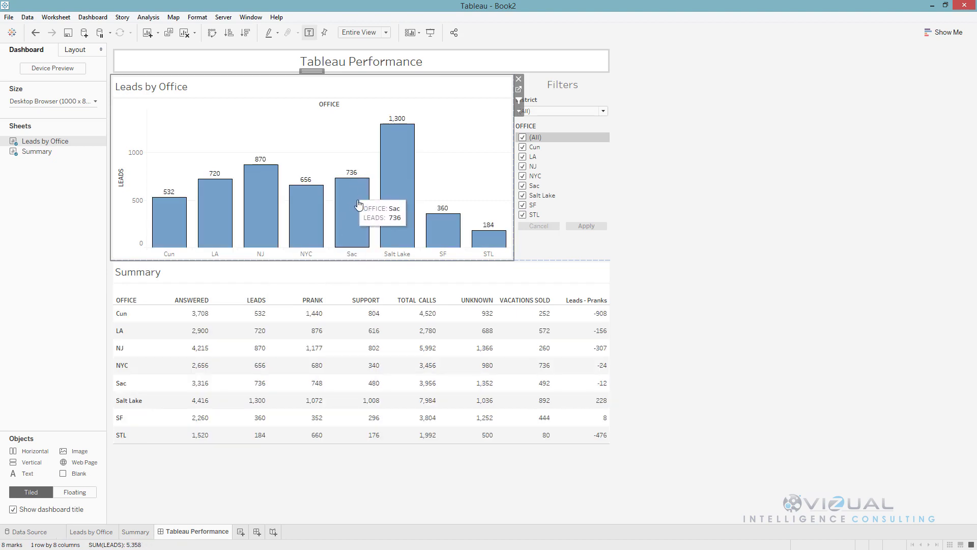
{"action": "left_click", "coordinate": [581, 130]}
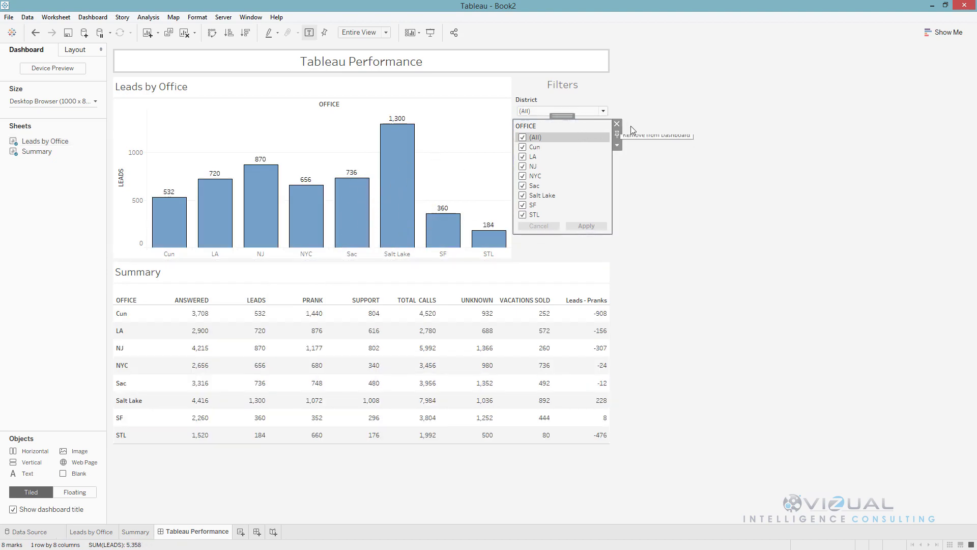
{"action": "left_click", "coordinate": [616, 123]}
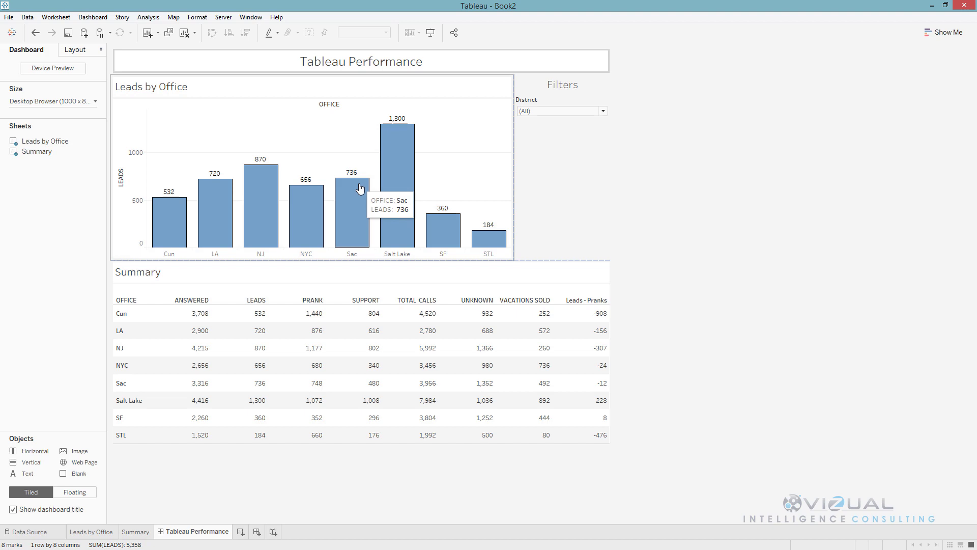
Step: Toggle (All), North and South in the District filter list, ending with all districts checked
{"action": "left_click", "coordinate": [549, 111]}
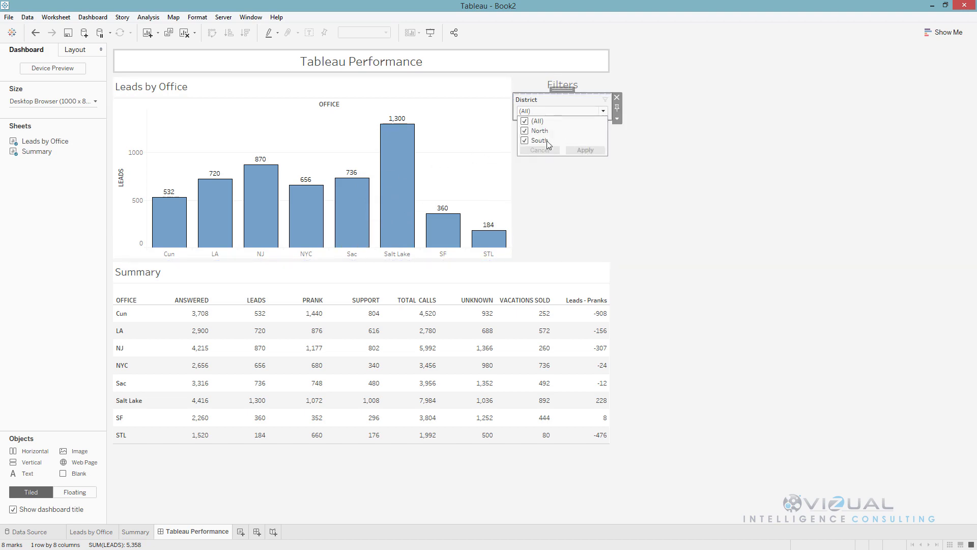
{"action": "left_click", "coordinate": [526, 122]}
{"action": "left_click", "coordinate": [524, 131]}
{"action": "left_click", "coordinate": [525, 132]}
{"action": "left_click", "coordinate": [524, 131]}
{"action": "left_click", "coordinate": [525, 140]}
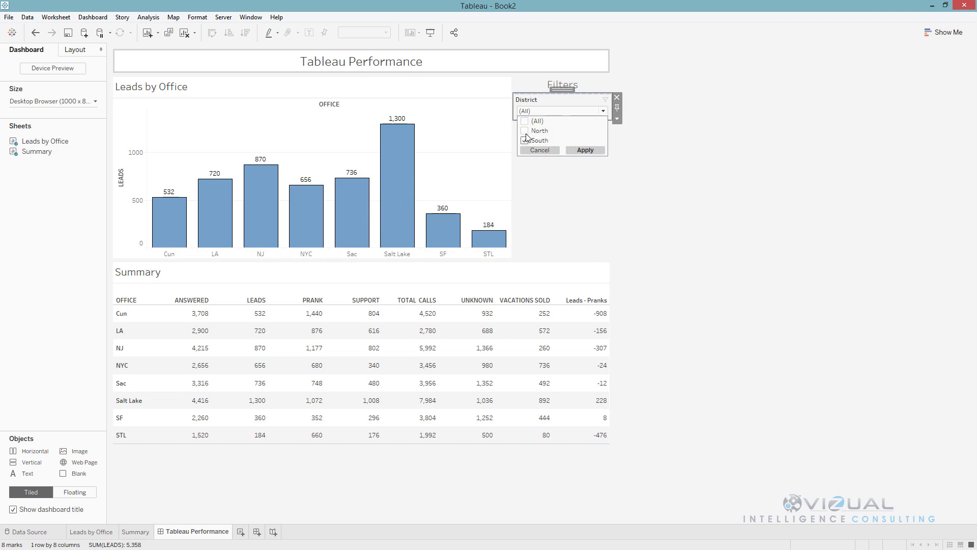
{"action": "left_click", "coordinate": [524, 141]}
{"action": "left_click", "coordinate": [524, 131]}
{"action": "left_click", "coordinate": [525, 140]}
{"action": "left_click", "coordinate": [525, 130]}
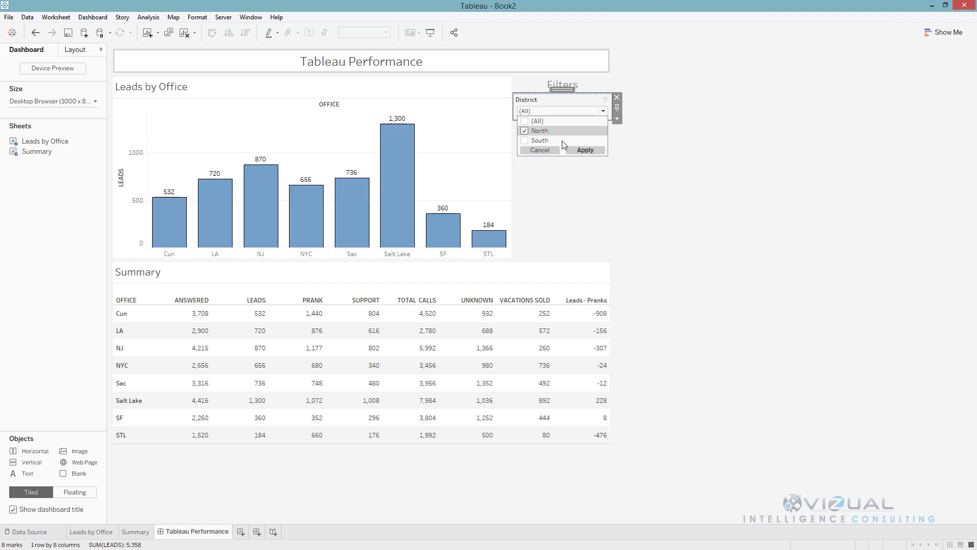
{"action": "left_click", "coordinate": [526, 121]}
{"action": "left_click", "coordinate": [527, 121]}
{"action": "left_click", "coordinate": [524, 131]}
{"action": "left_click", "coordinate": [525, 141]}
Step: Close the District list and start Performance Recording via Help > Settings and Performance
{"action": "left_click", "coordinate": [664, 168]}
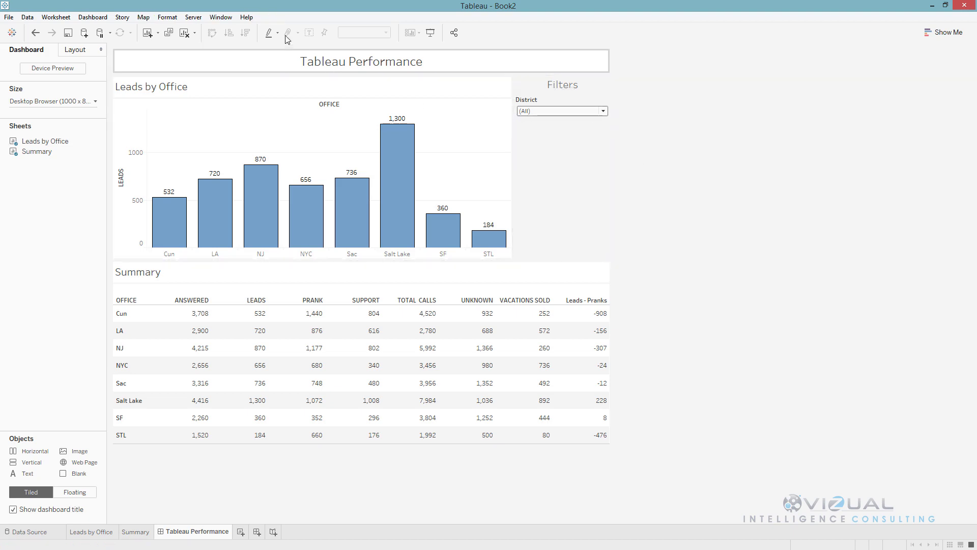
{"action": "left_click", "coordinate": [244, 22]}
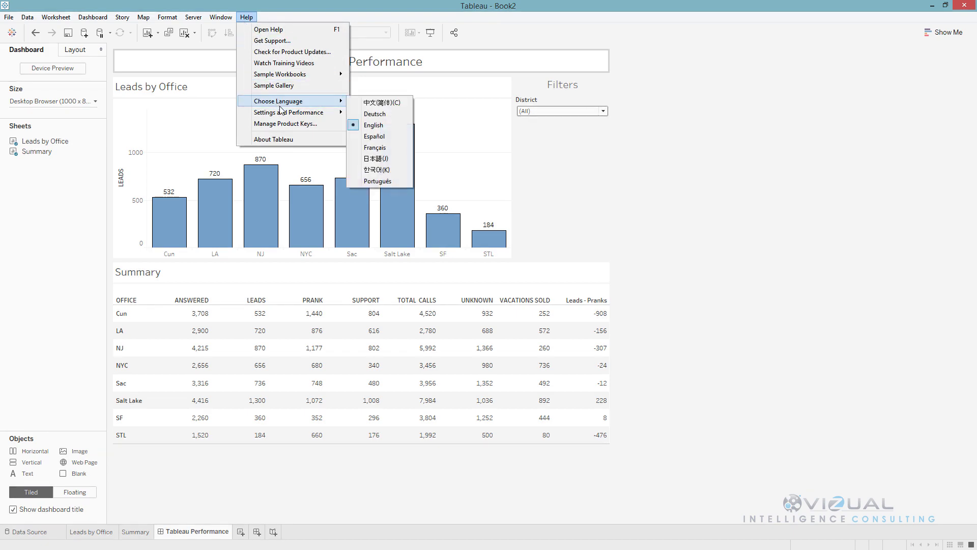
{"action": "mouse_move", "coordinate": [281, 113]}
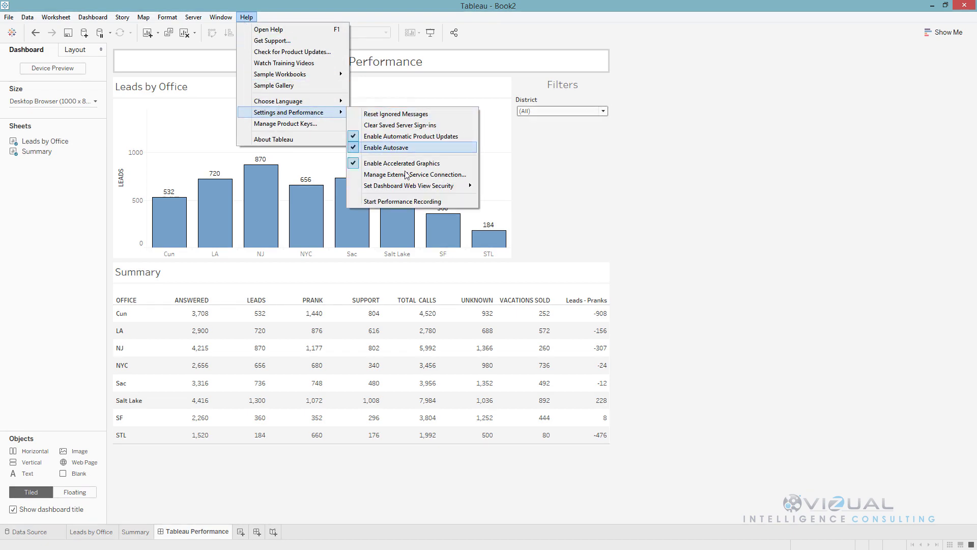
{"action": "left_click", "coordinate": [401, 201]}
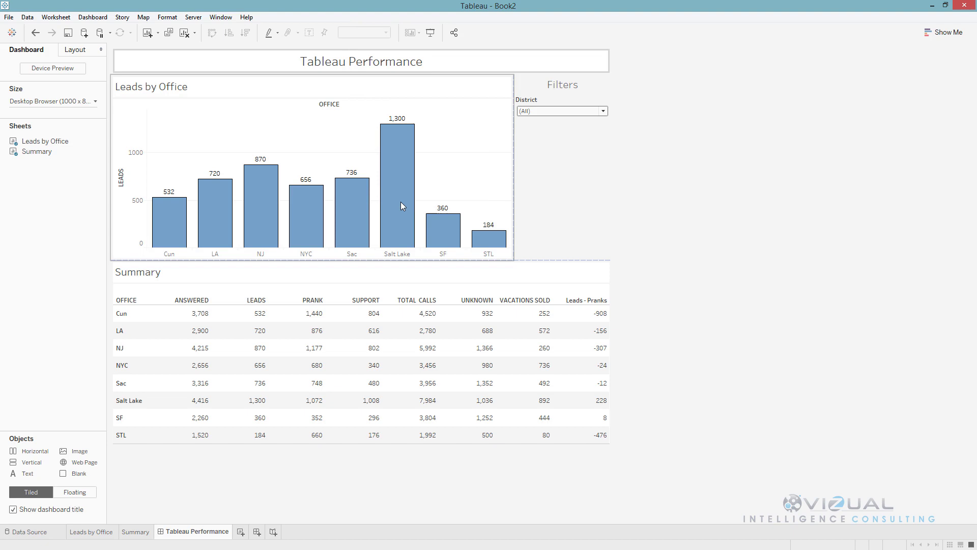